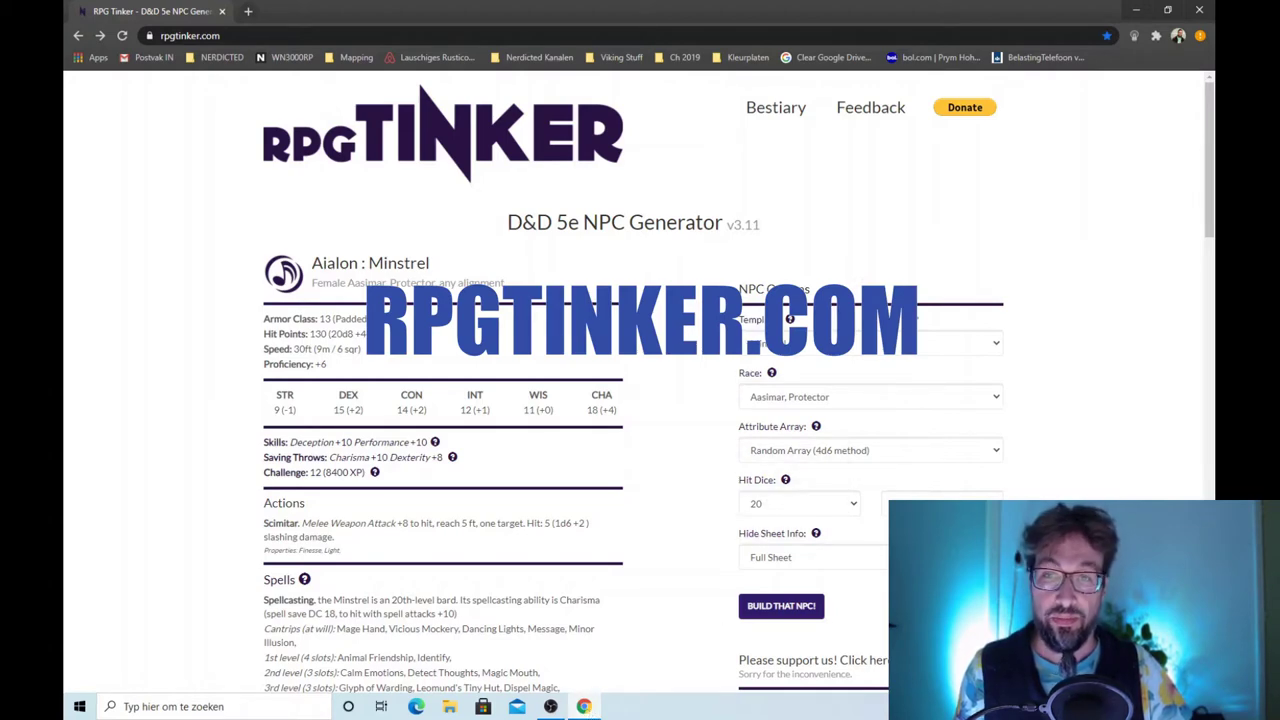
Step: Look through the generated Minstrel's full sheet, from its stats and spells down to its special abilities and racial features
scroll(640, 400, "down", 1)
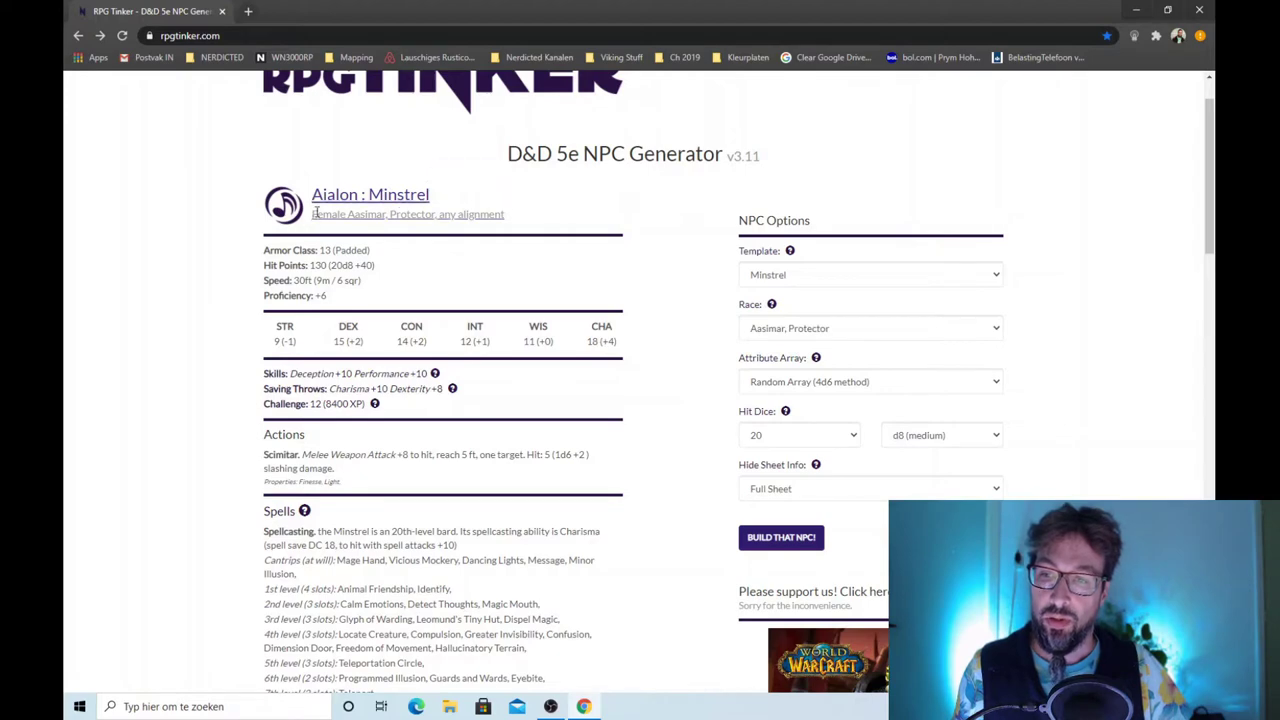
left_click(454, 213)
scroll(535, 243, "down", 3)
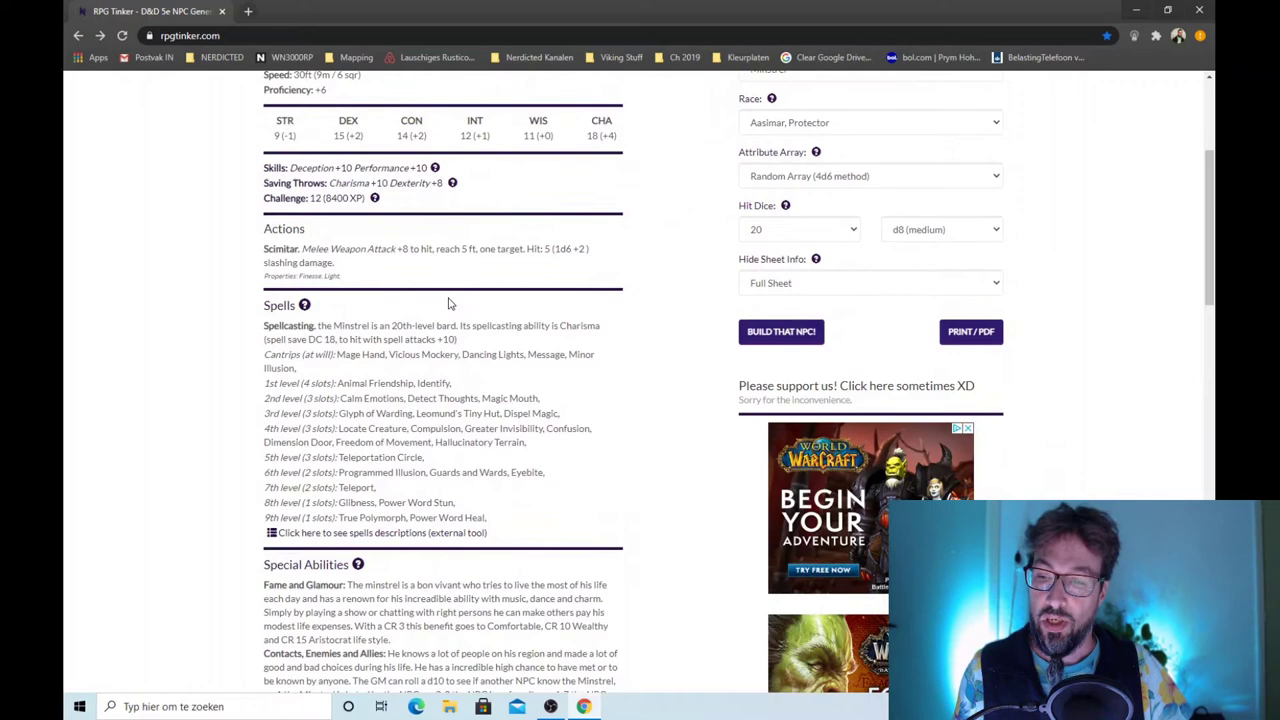
scroll(448, 303, "down", 3)
scroll(448, 303, "down", 1)
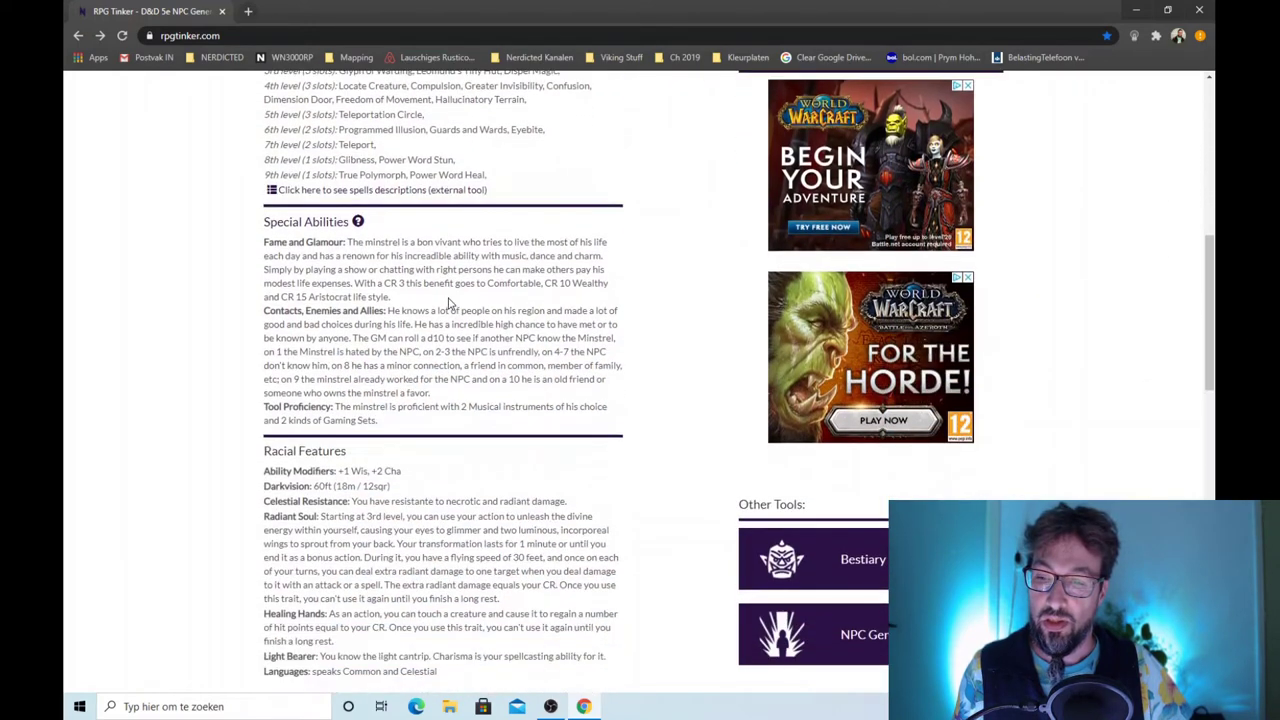
scroll(448, 303, "down", 3)
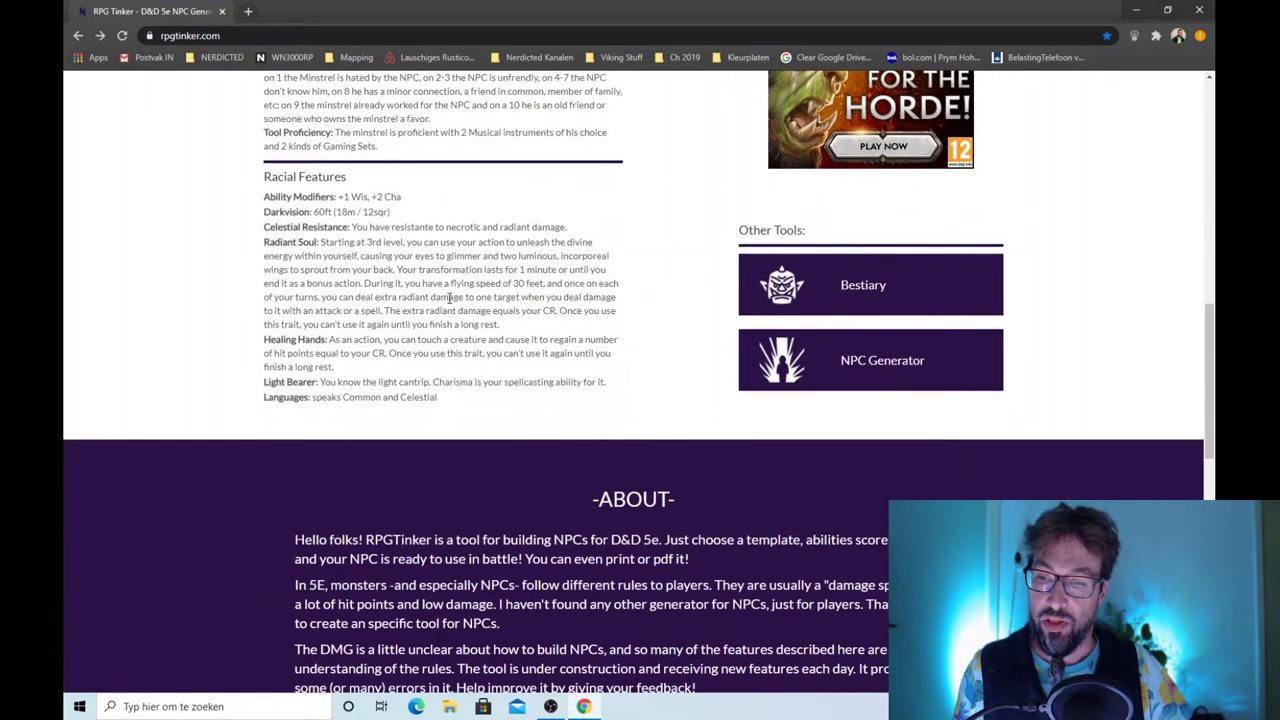
scroll(448, 297, "up", 10)
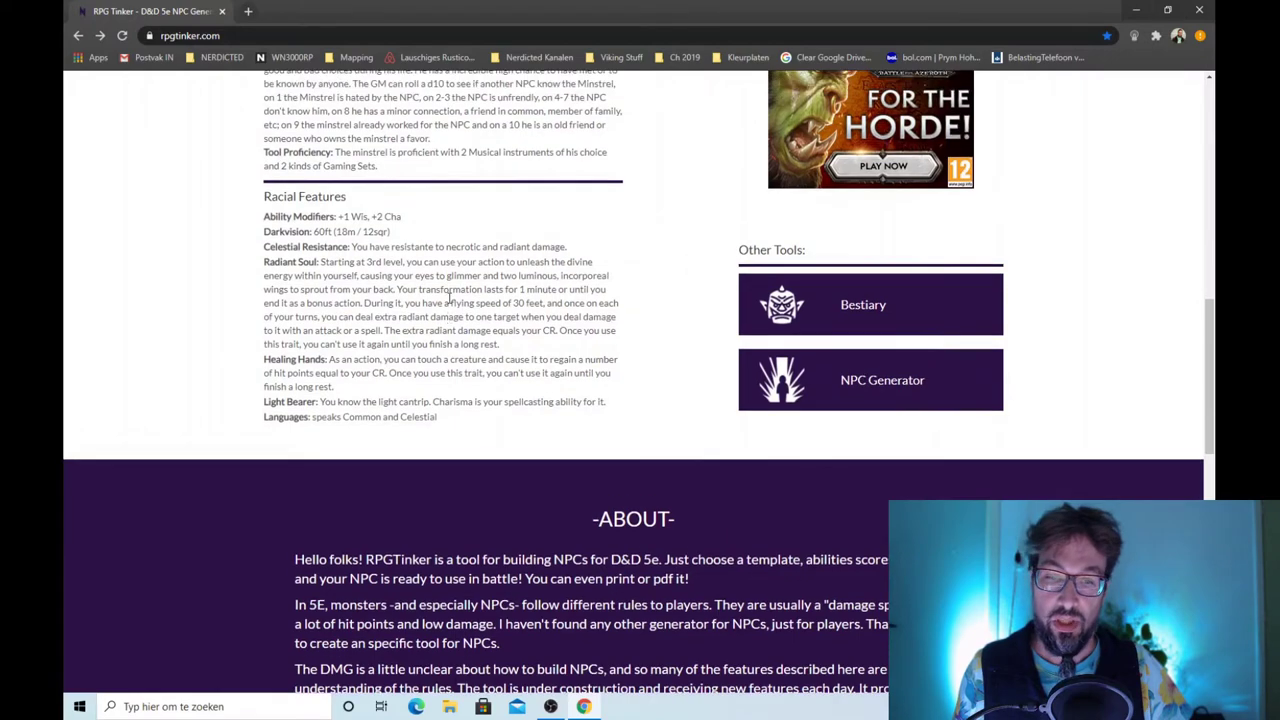
scroll(449, 297, "up", 1)
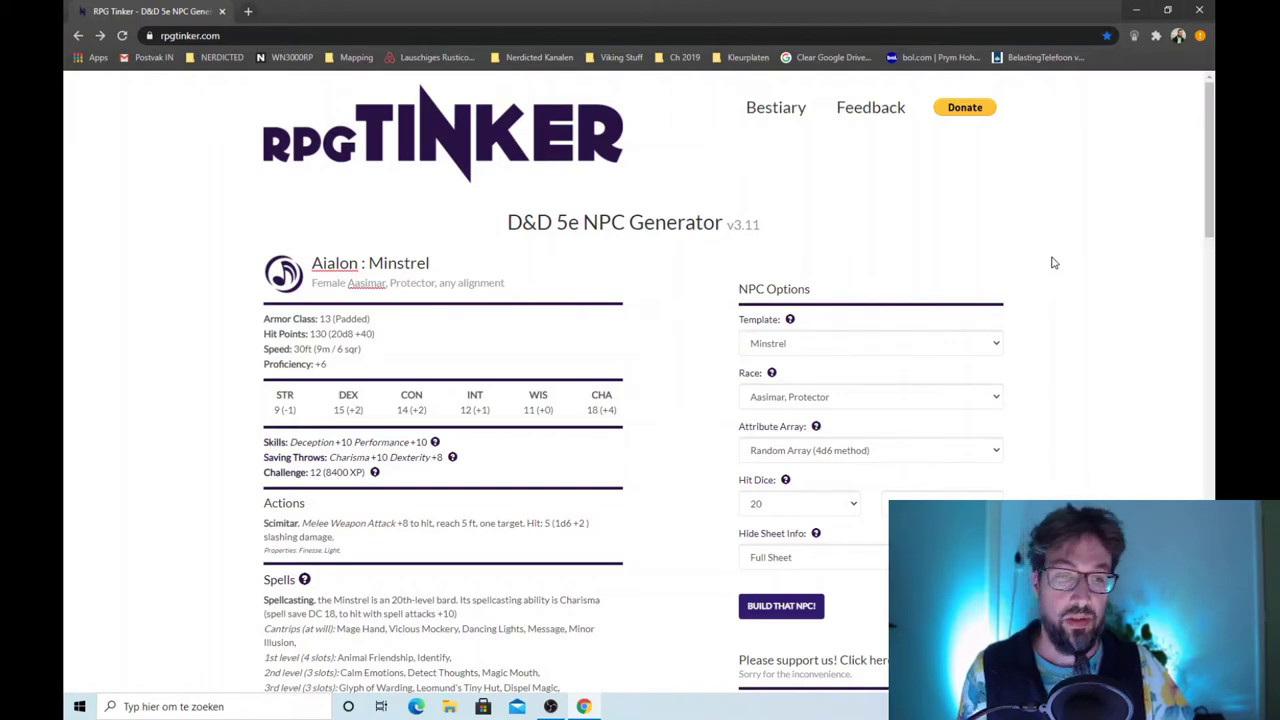
Step: Set the NPC template to Scoundrel
scroll(1052, 262, "down", 1)
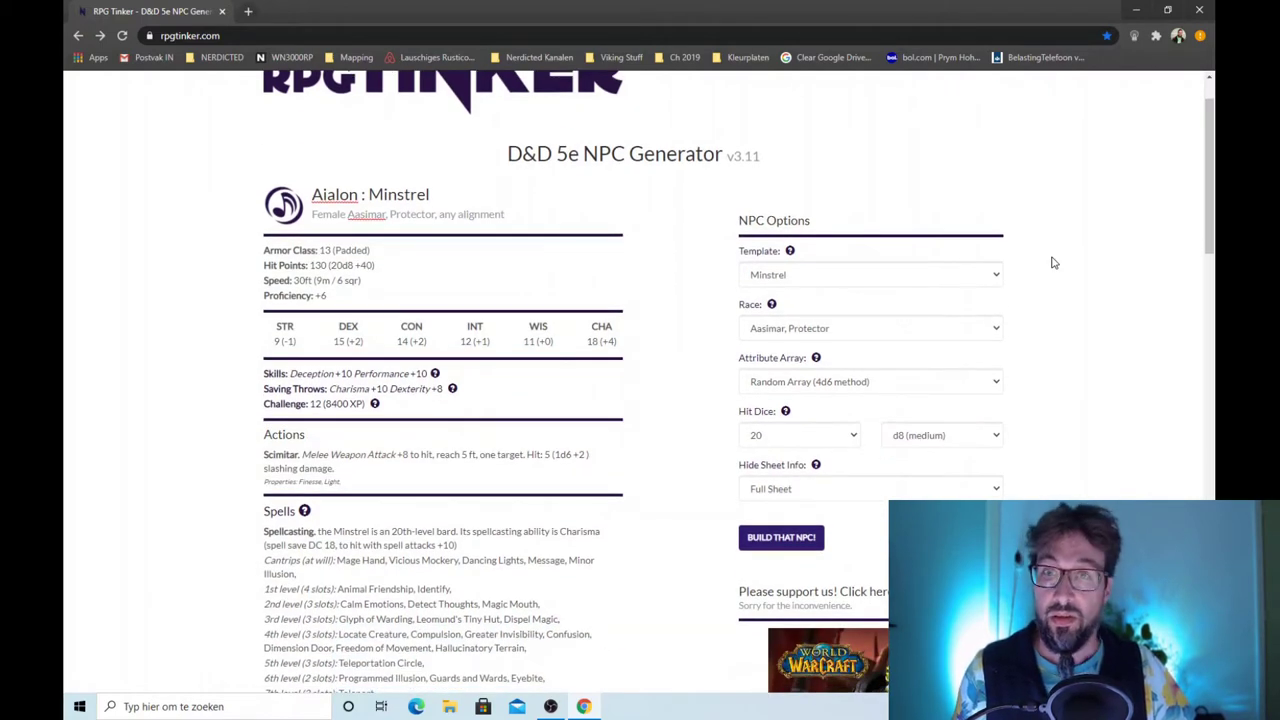
scroll(1052, 262, "down", 1)
left_click(997, 210)
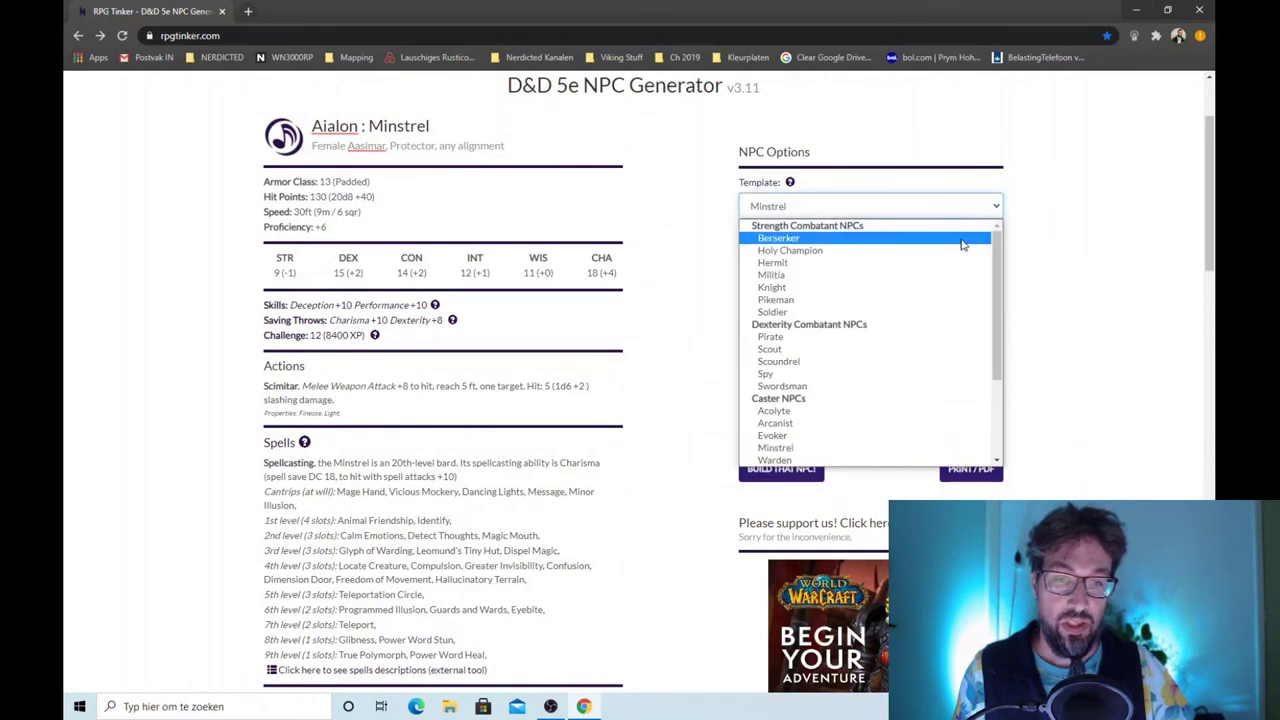
scroll(962, 245, "down", 3)
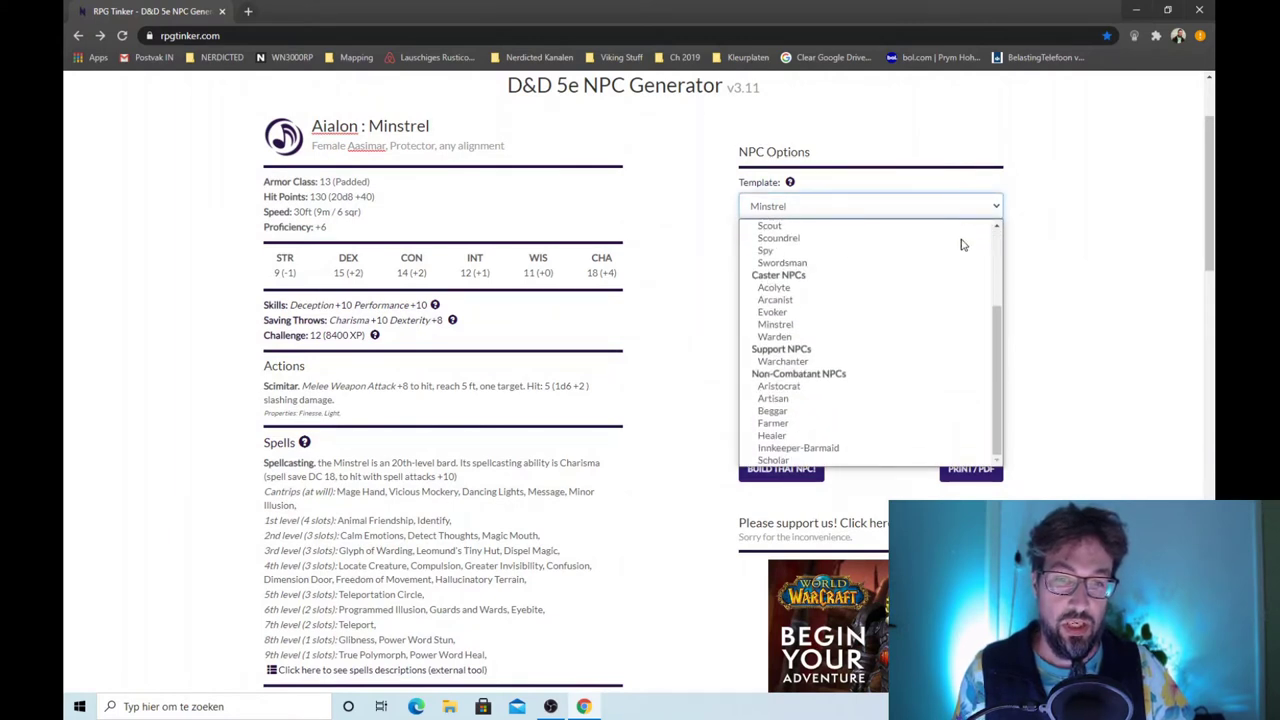
left_click(846, 238)
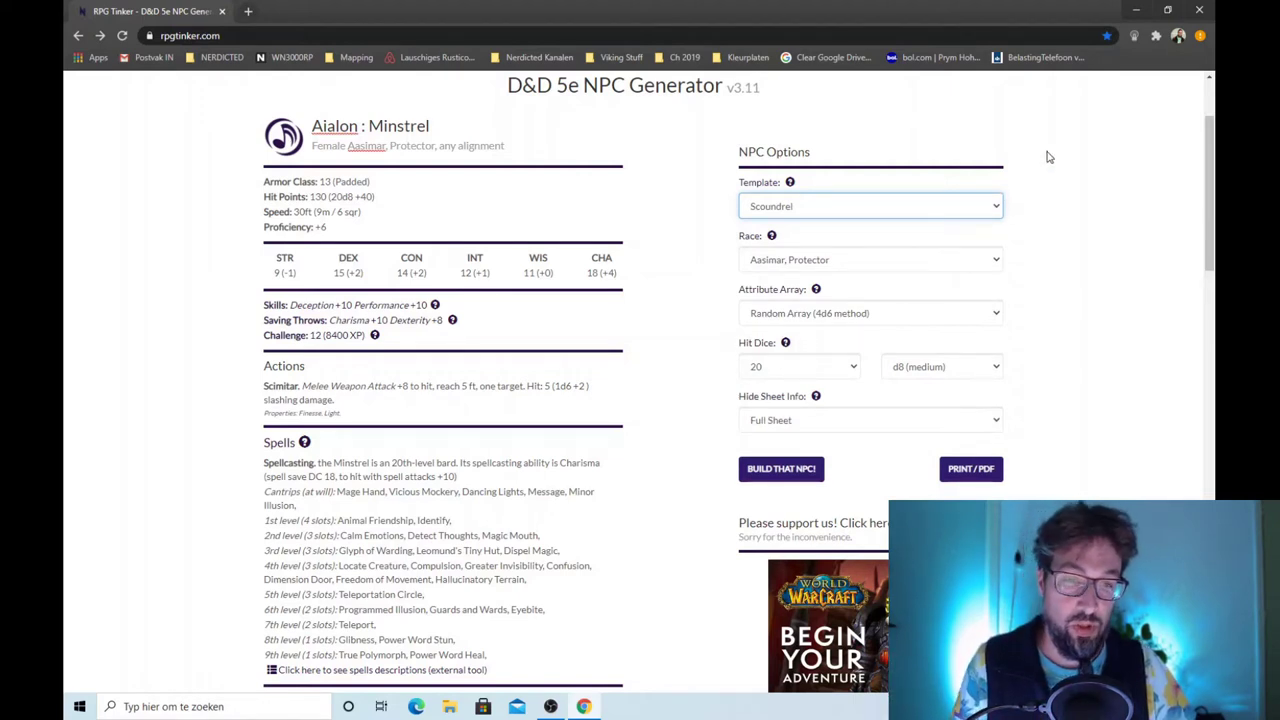
Step: Set the NPC's race to Stout Halfling
scroll(1048, 157, "down", 1)
left_click(1000, 191)
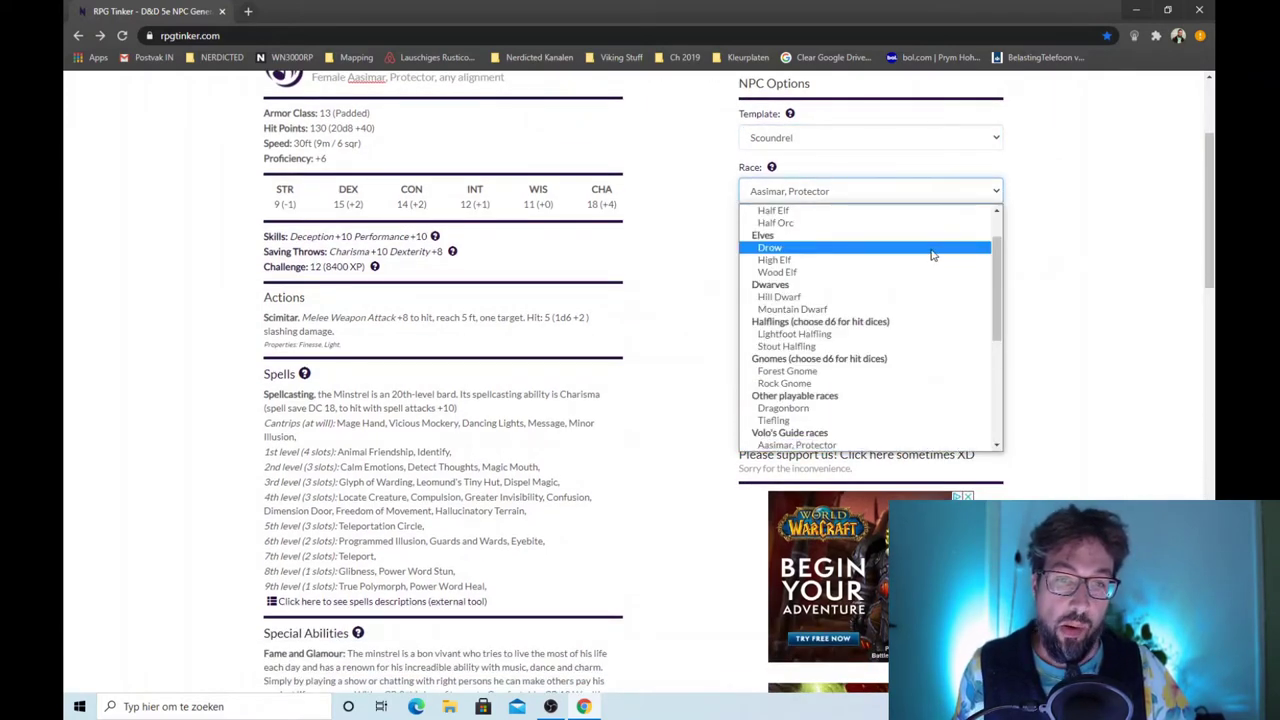
scroll(930, 255, "down", 2)
scroll(928, 255, "up", 2)
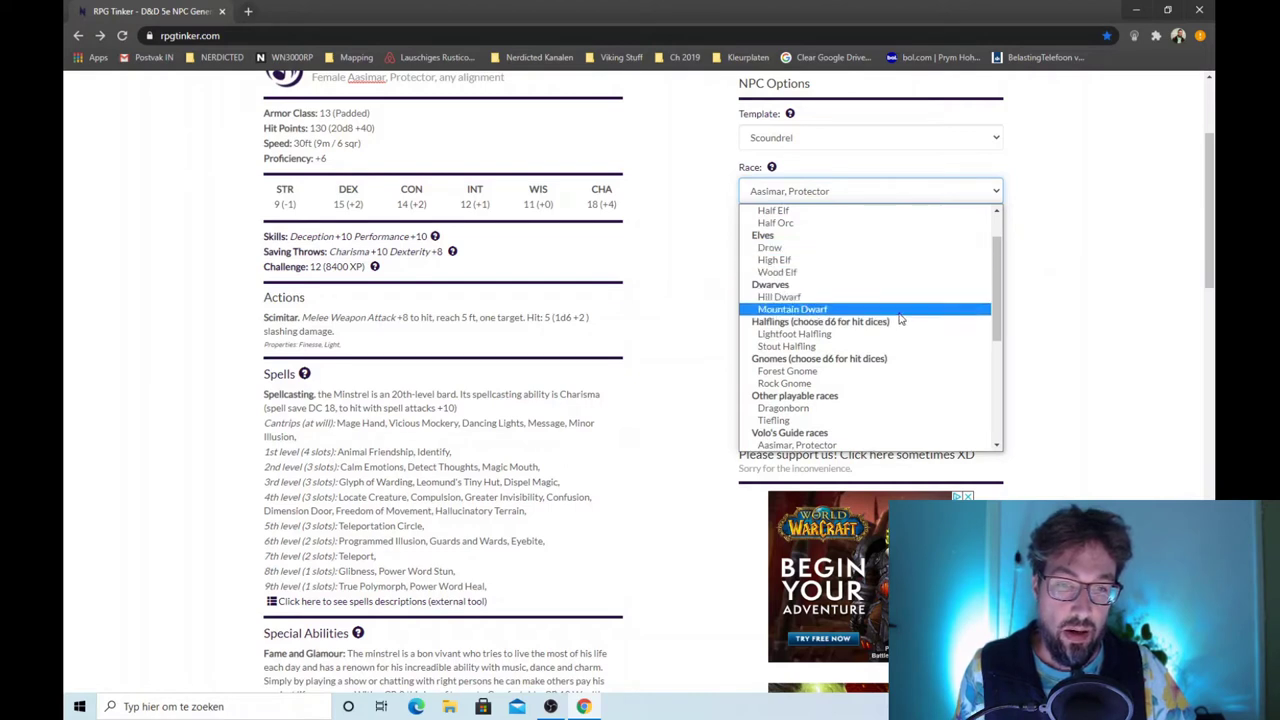
left_click(800, 347)
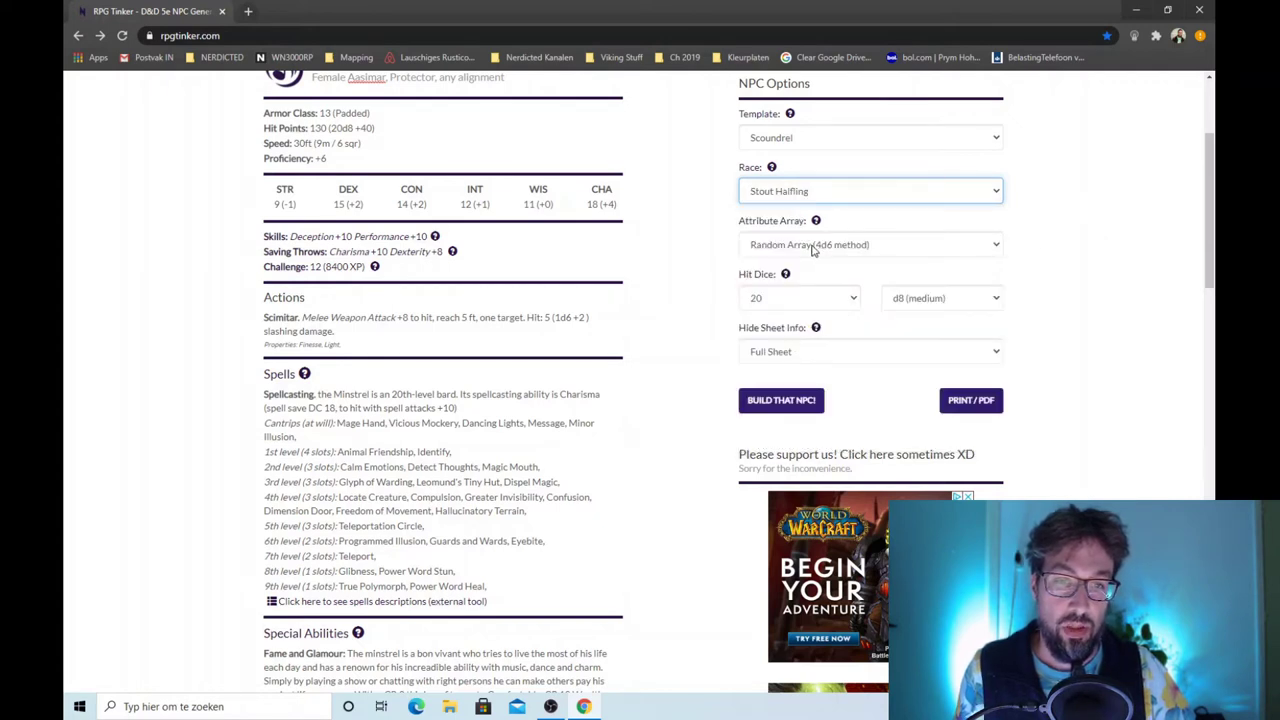
Step: Build the Stout Halfling Scoundrel with 20 hit dice and the full sheet, and review its stats, actions and features
left_click(852, 300)
left_click(852, 300)
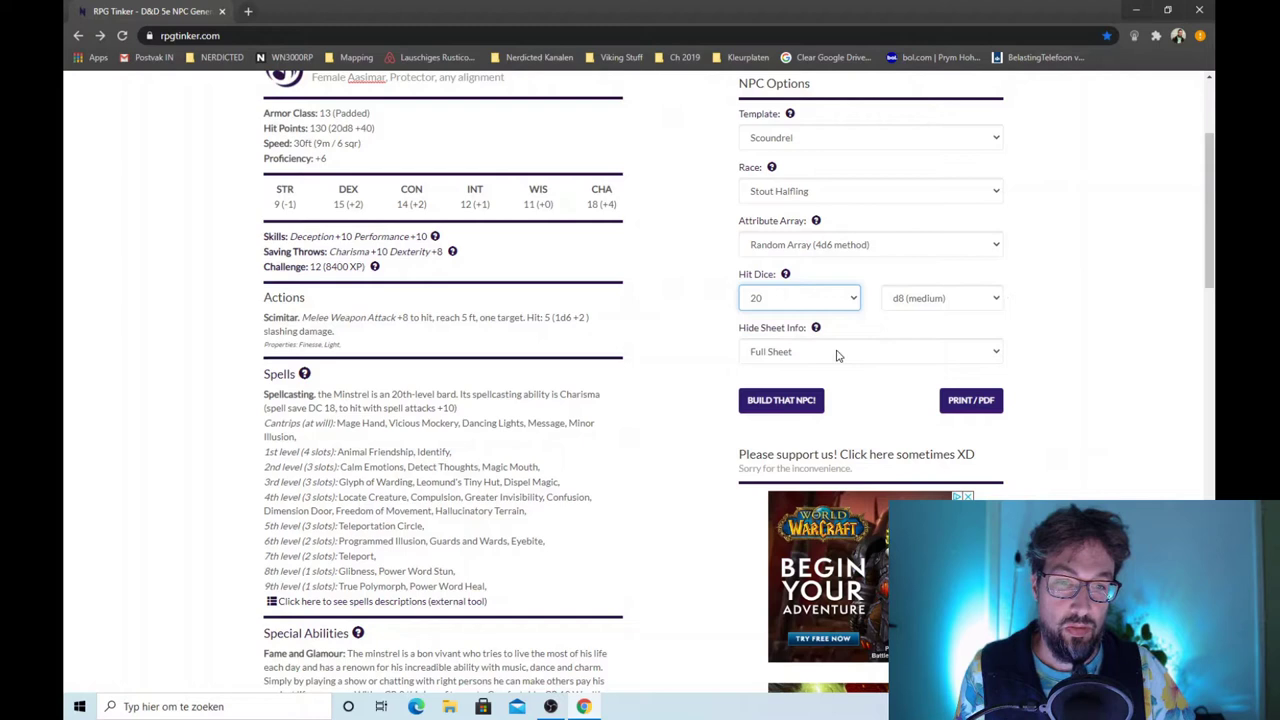
mouse_move(815, 333)
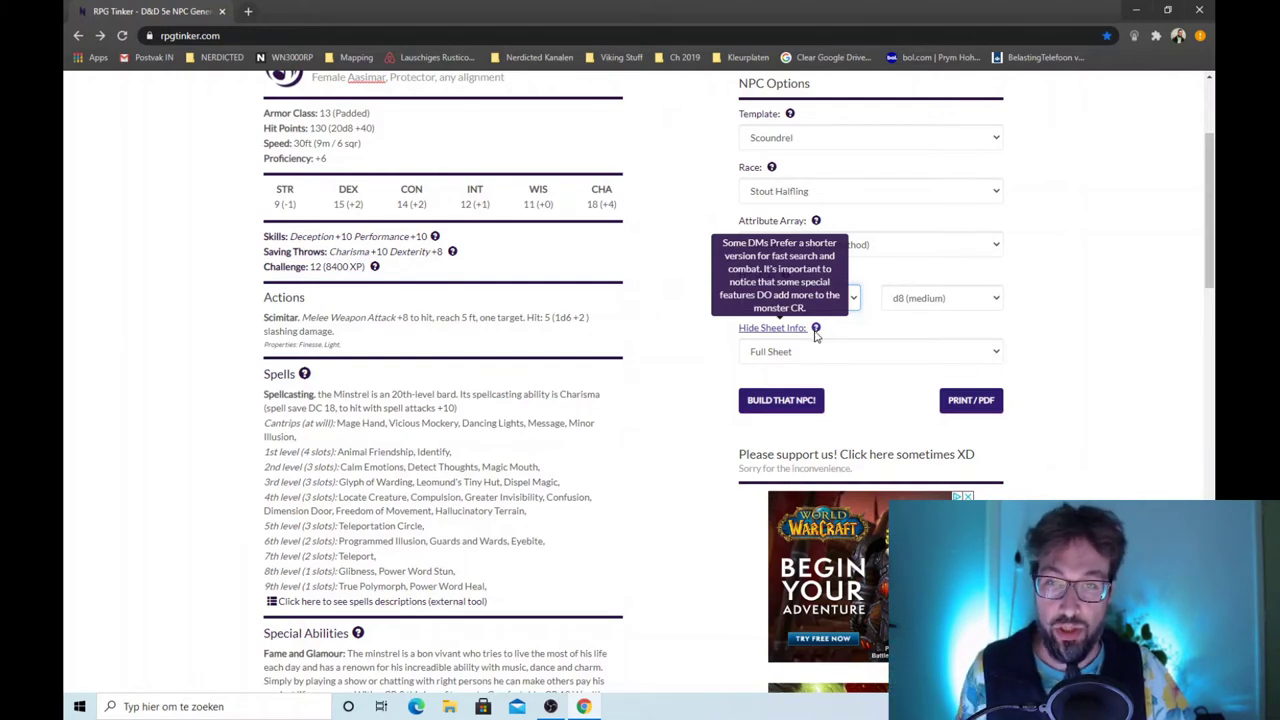
left_click(792, 403)
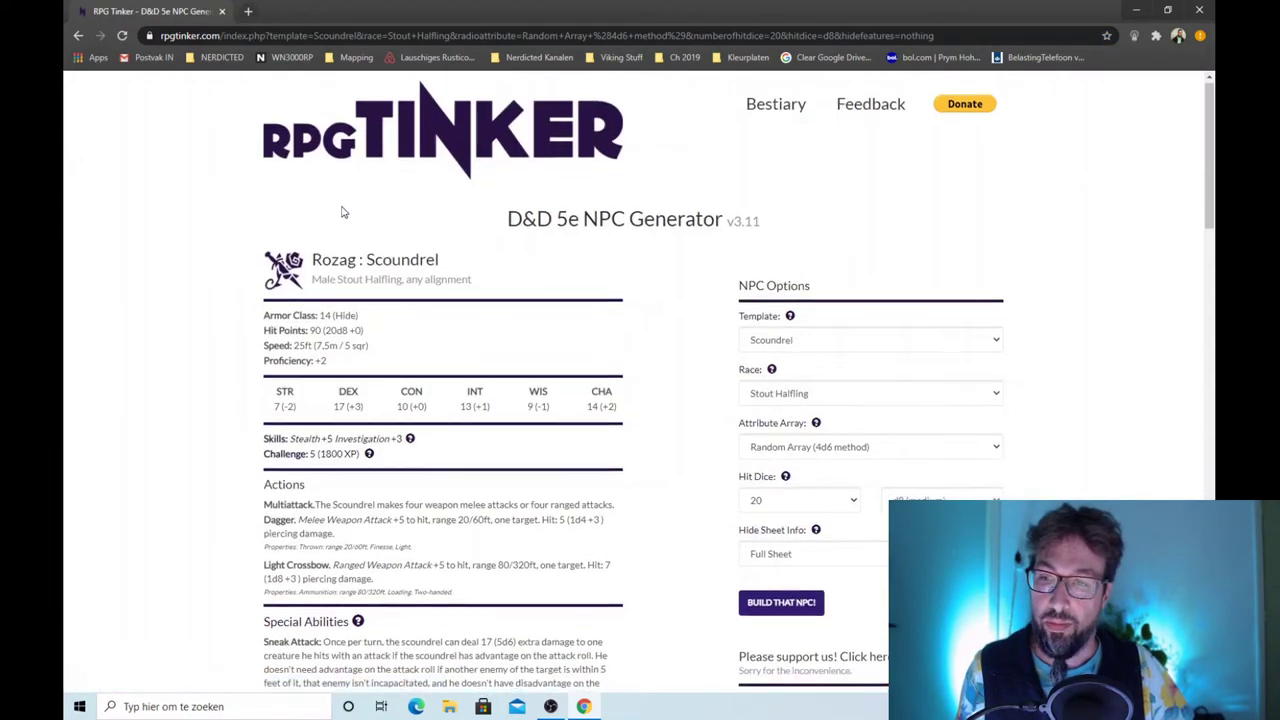
scroll(341, 212, "down", 1)
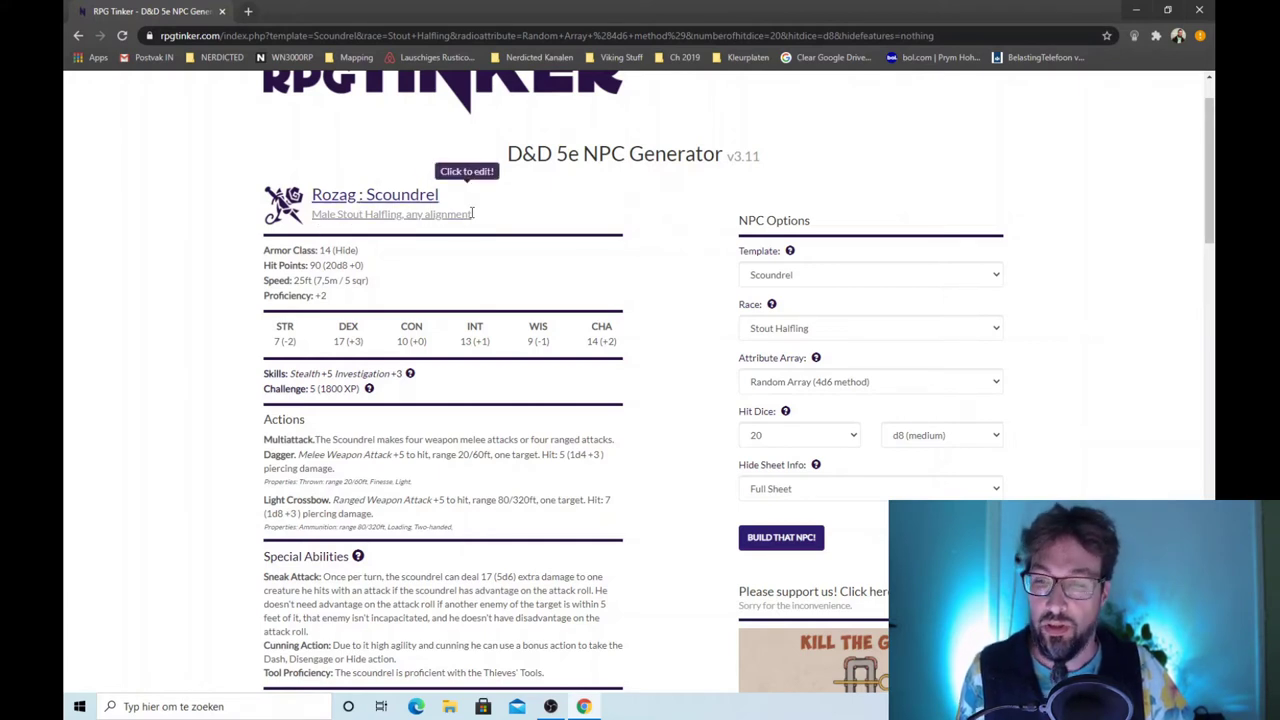
scroll(473, 213, "down", 1)
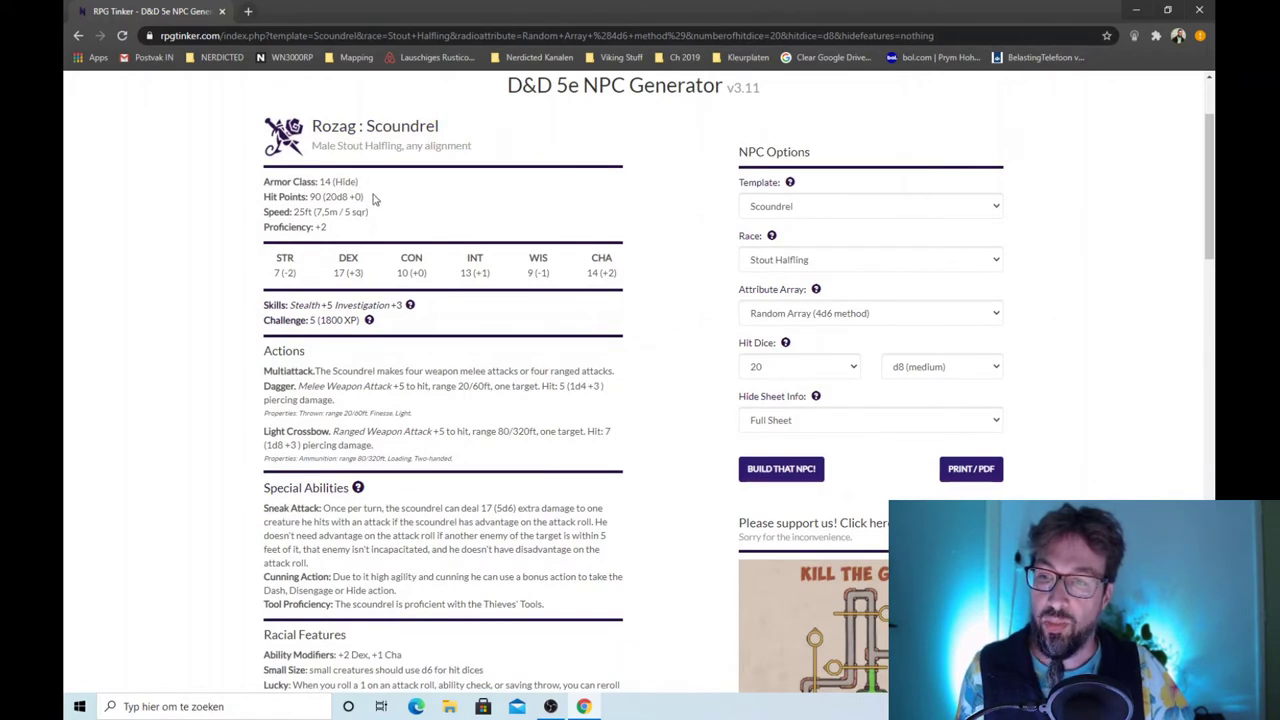
scroll(388, 211, "down", 3)
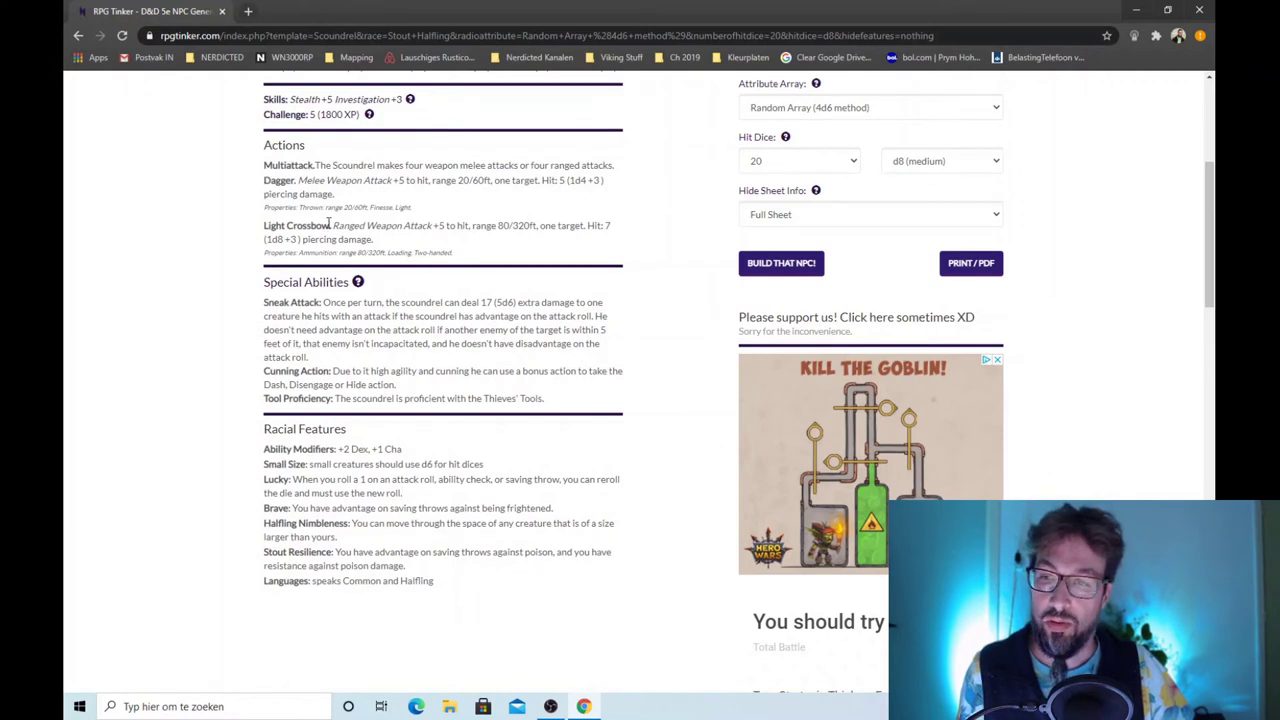
scroll(330, 222, "down", 1)
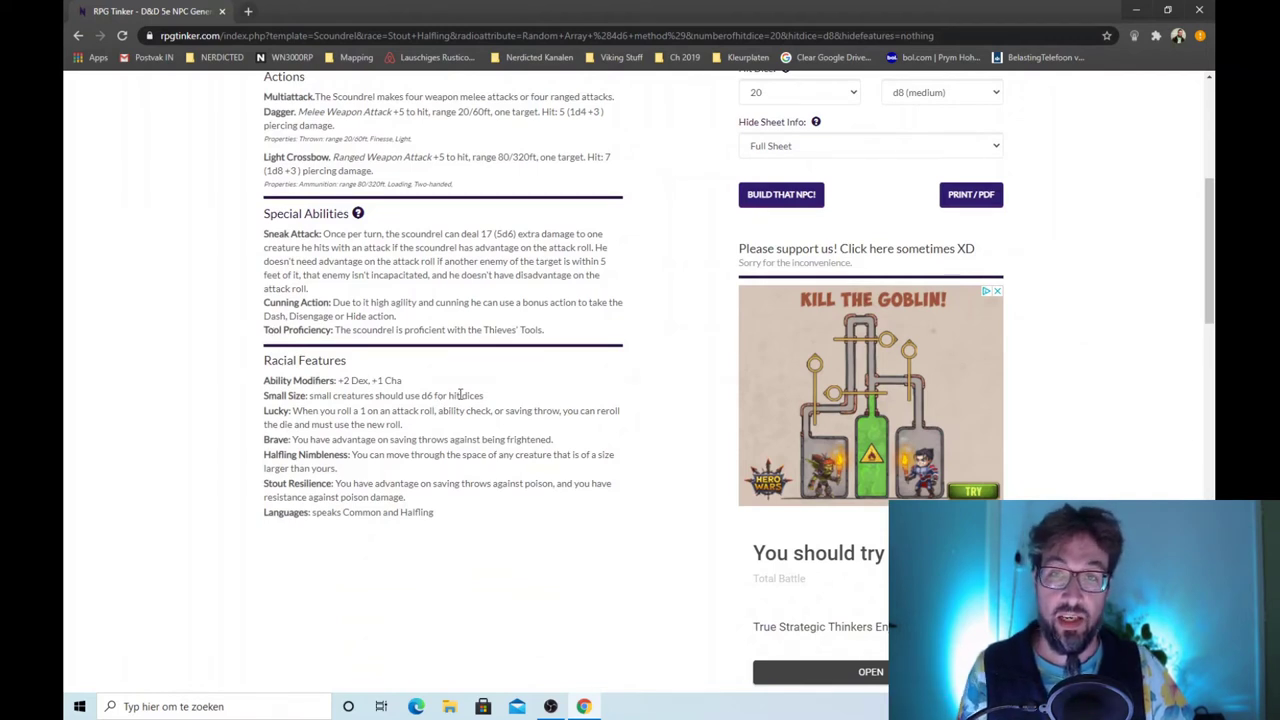
Step: Change the NPC template to Innkeeper-Barmaid and the race to Hill Dwarf
scroll(460, 395, "up", 6)
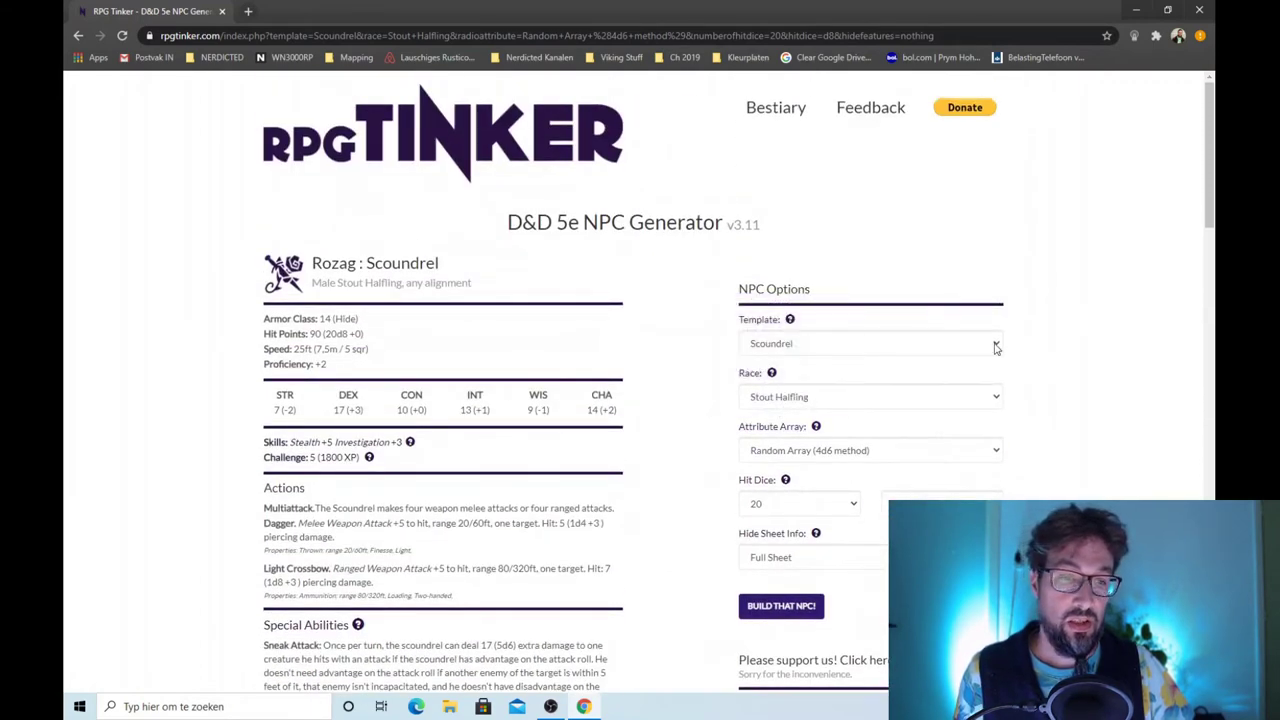
left_click(996, 343)
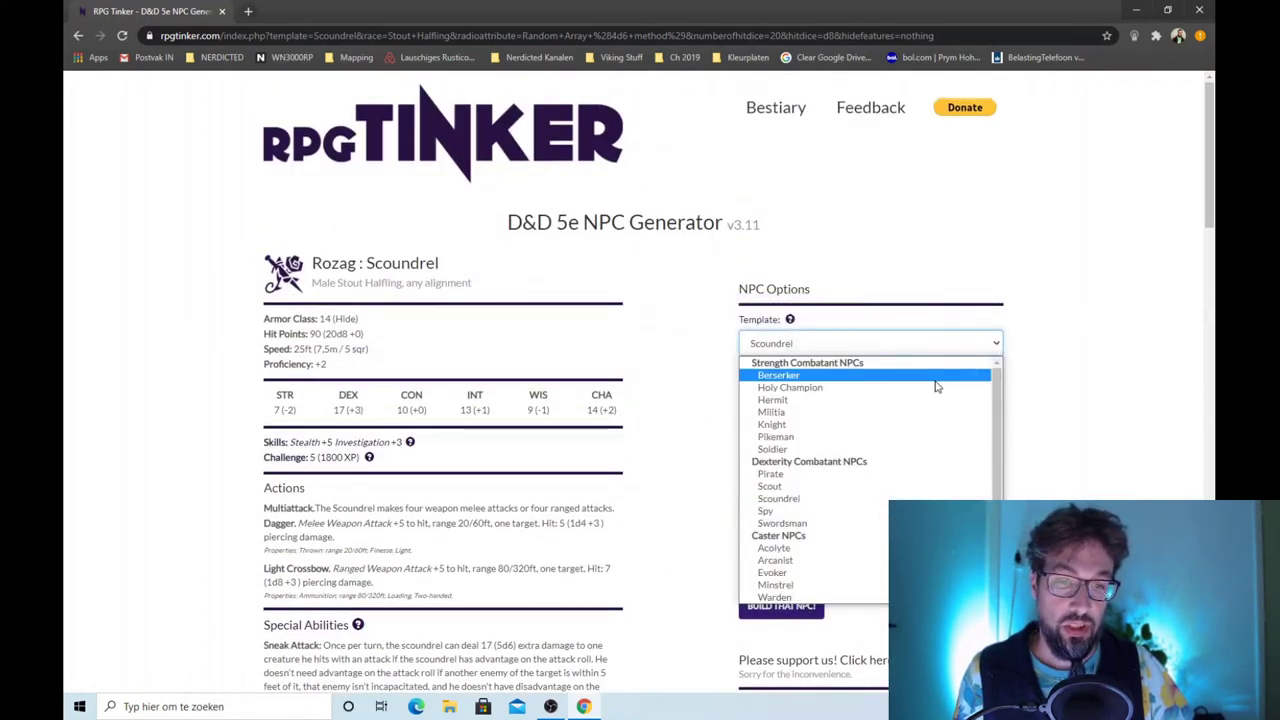
scroll(936, 387, "down", 3)
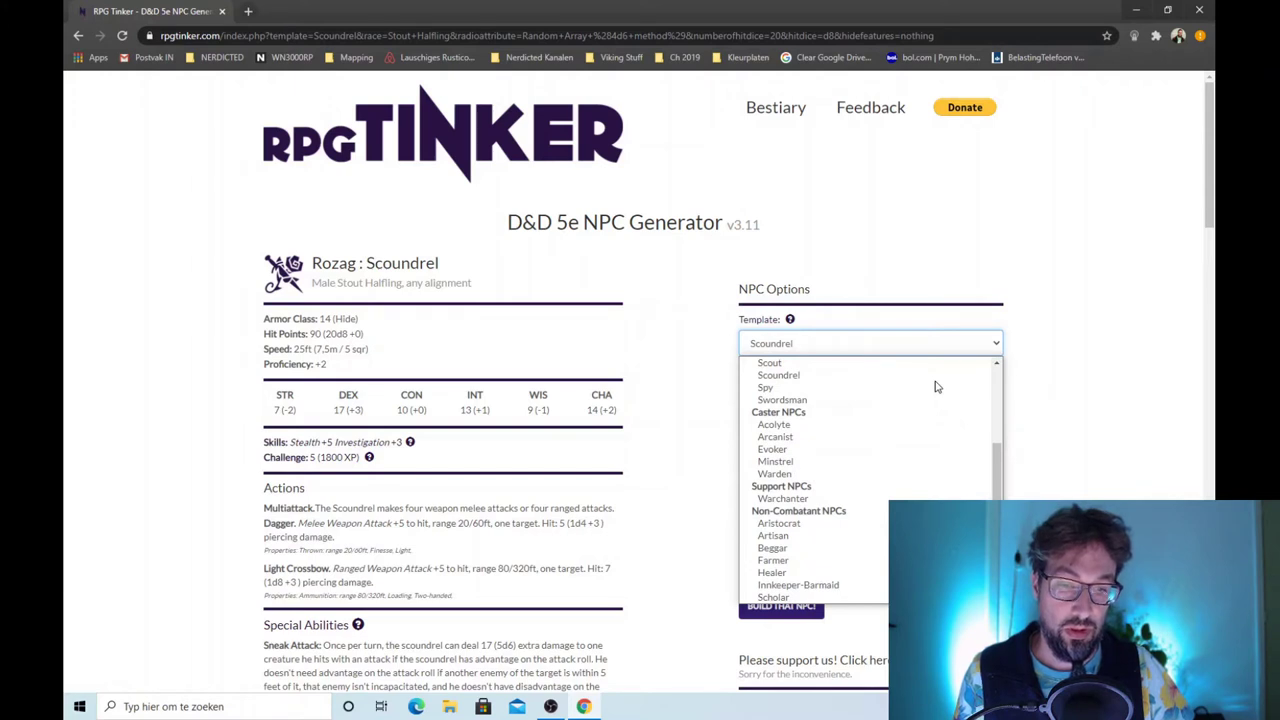
left_click(820, 585)
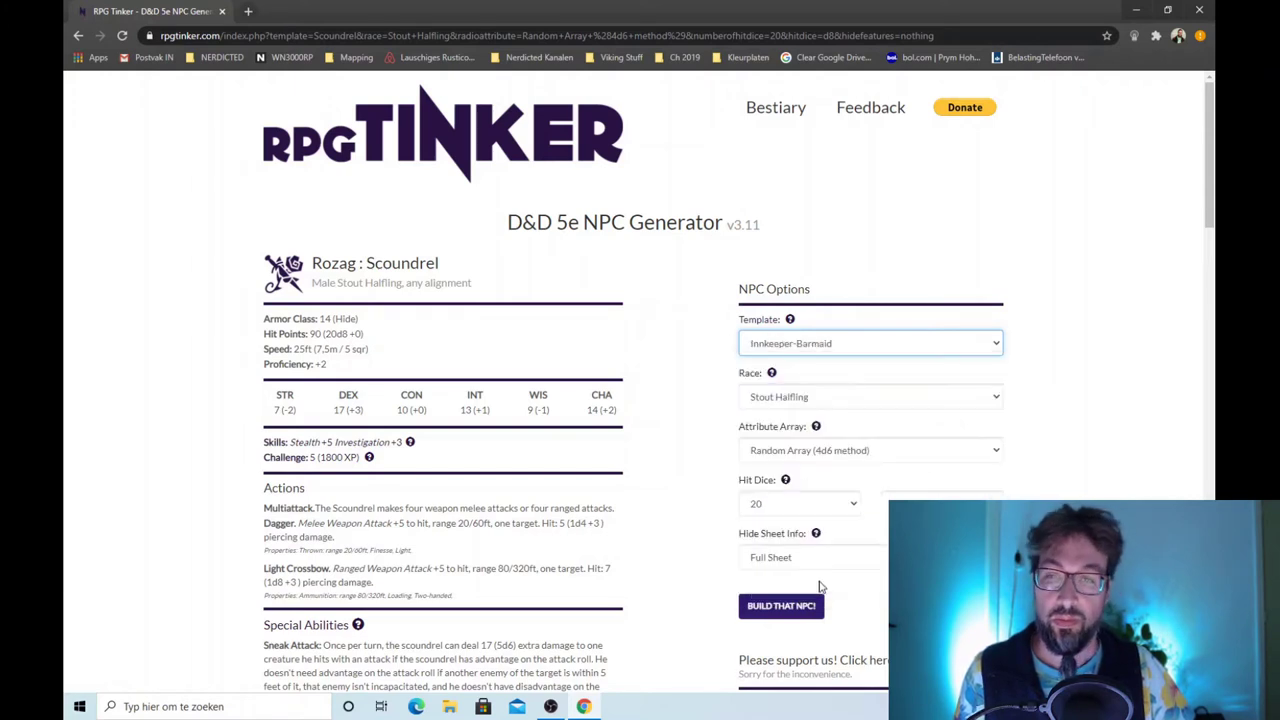
left_click(997, 397)
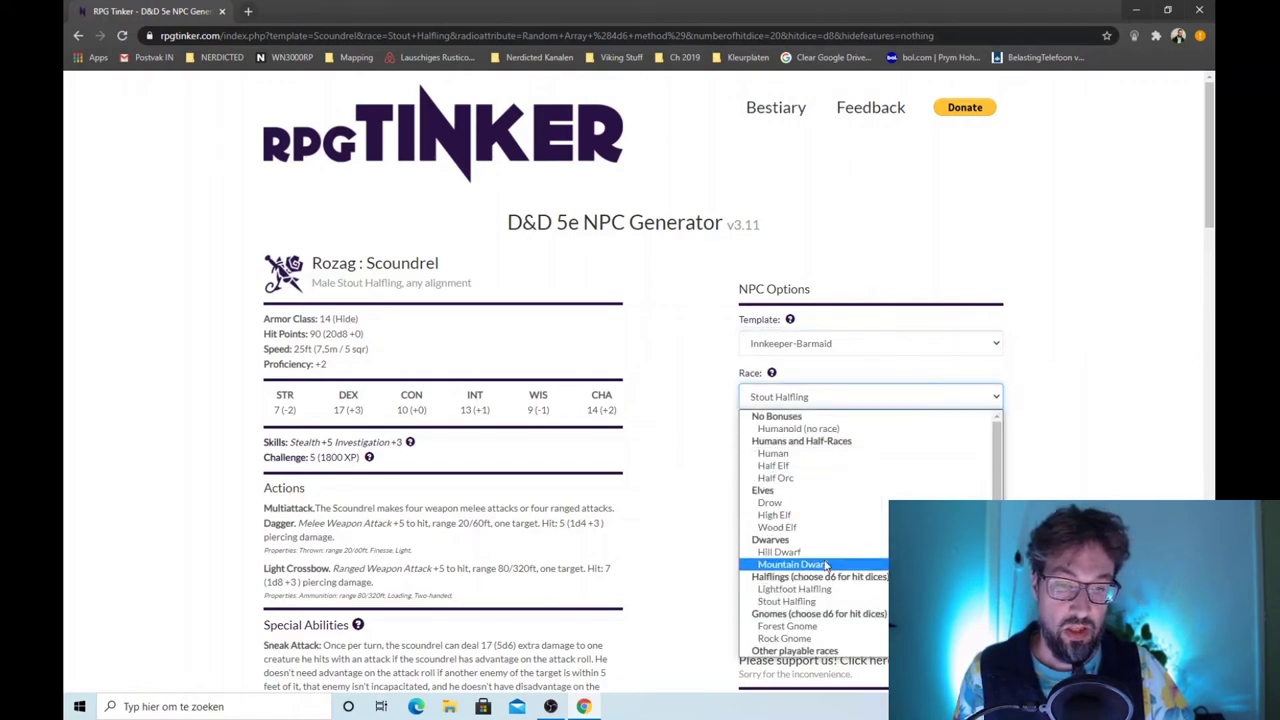
left_click(824, 553)
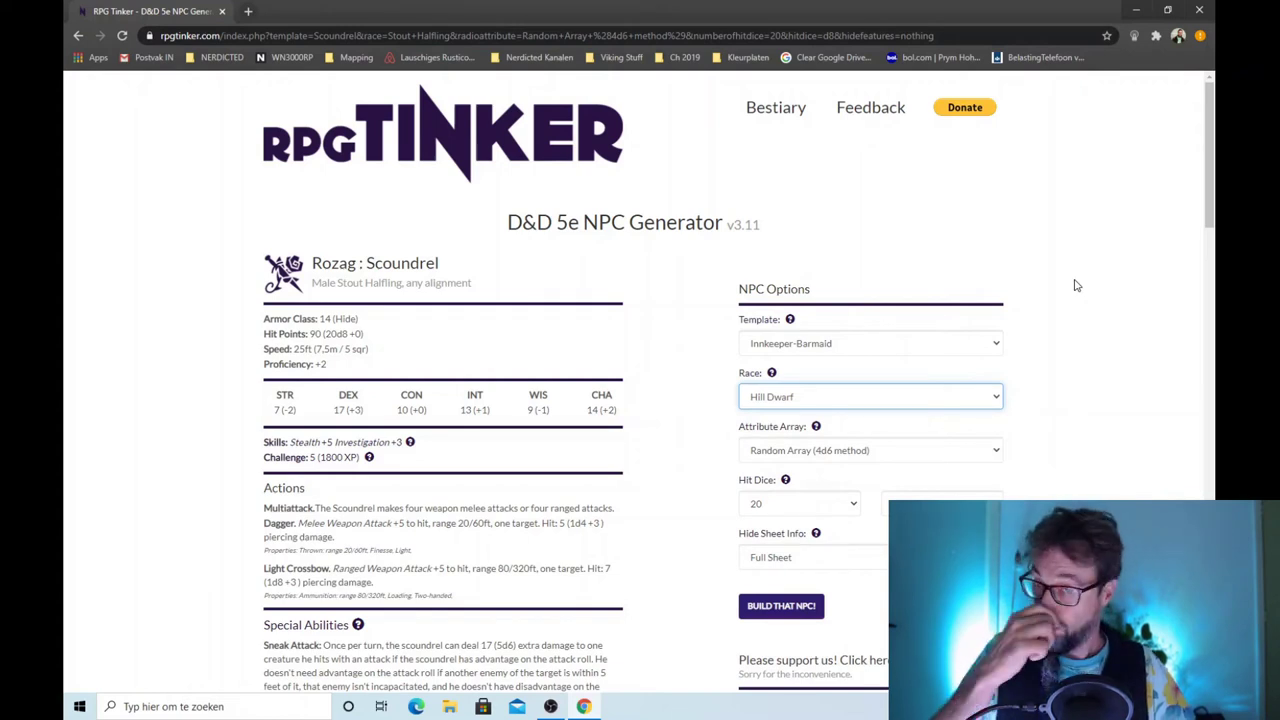
Step: Build the Hill Dwarf Innkeeper-Barmaid and review its stats, special abilities and racial features
scroll(1075, 285, "down", 1)
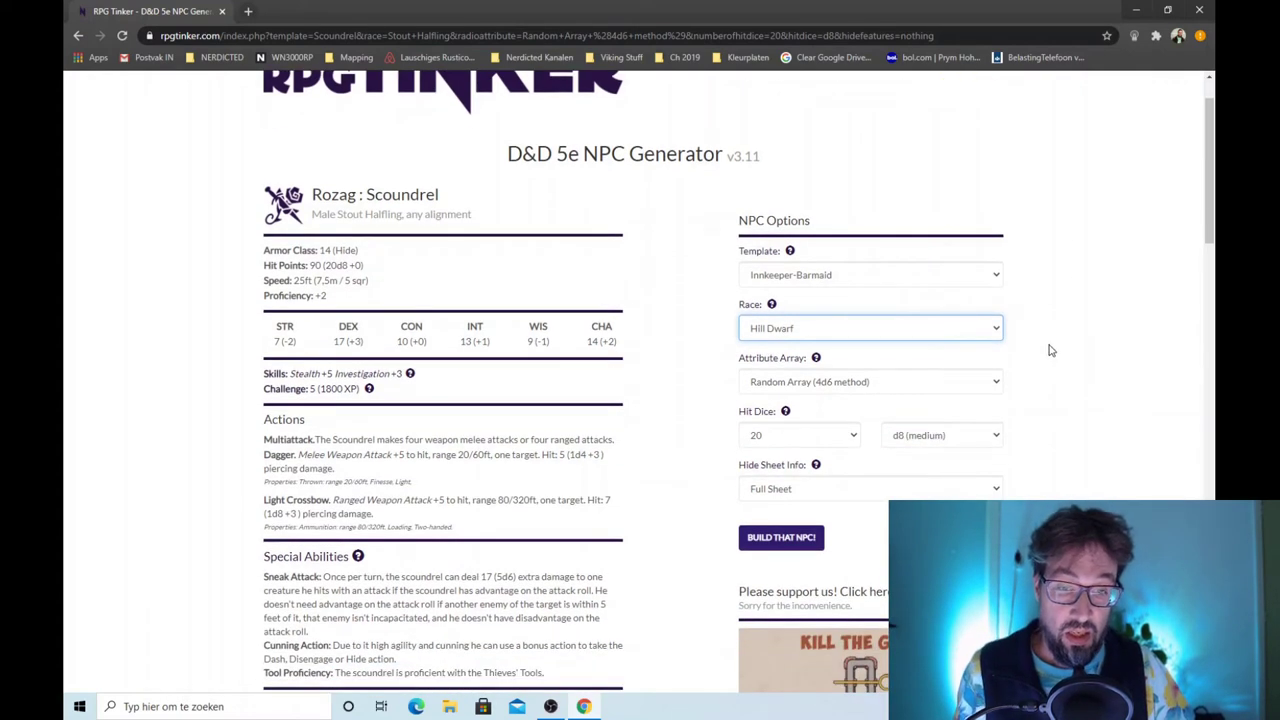
left_click(773, 541)
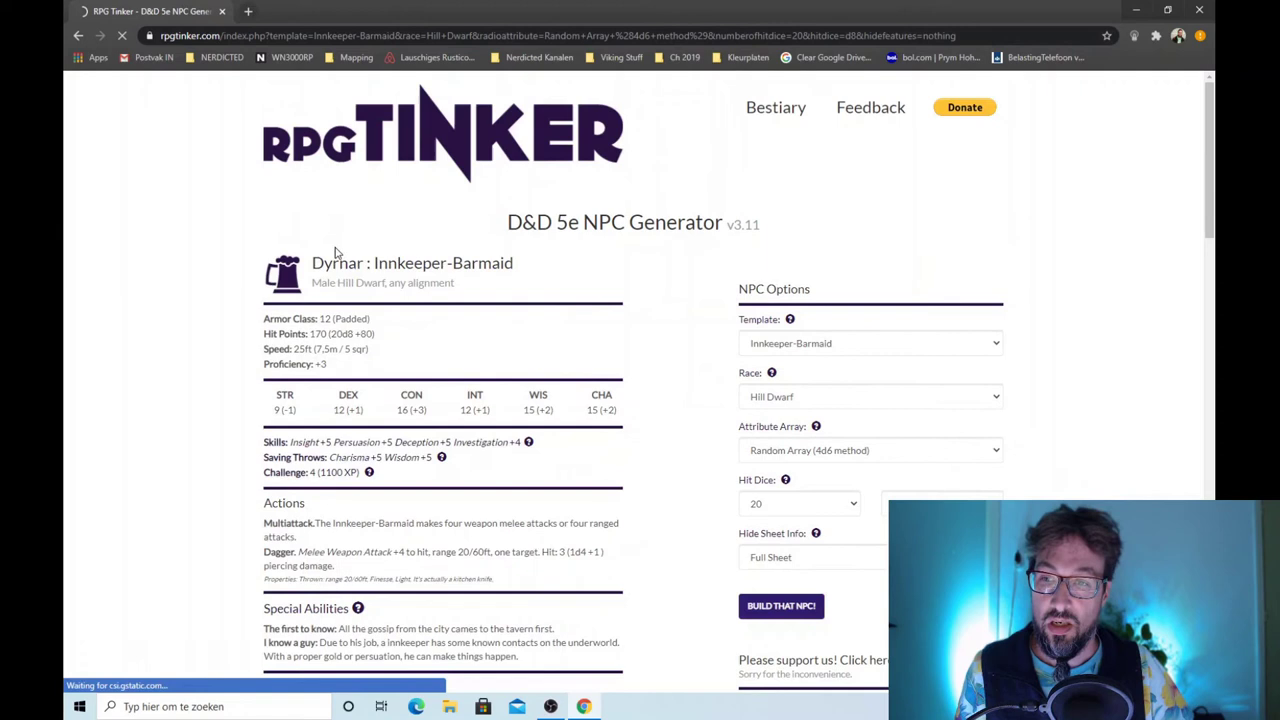
scroll(399, 227, "down", 1)
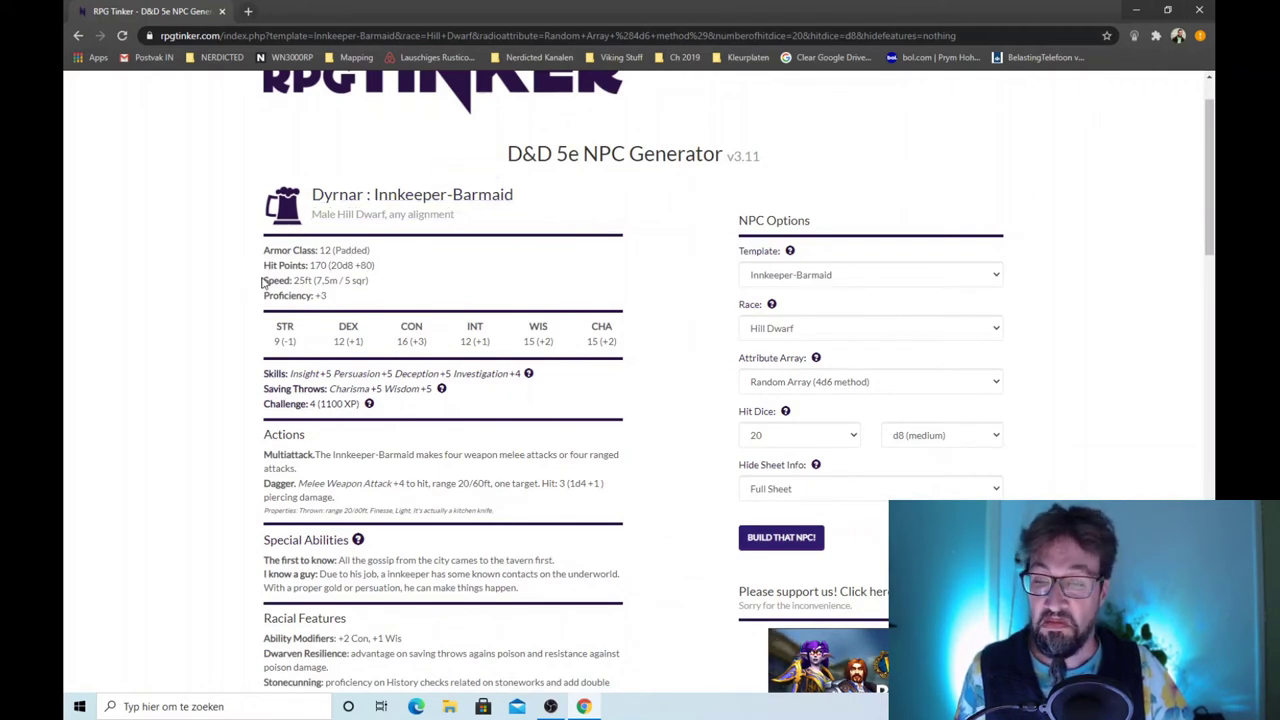
scroll(415, 303, "down", 3)
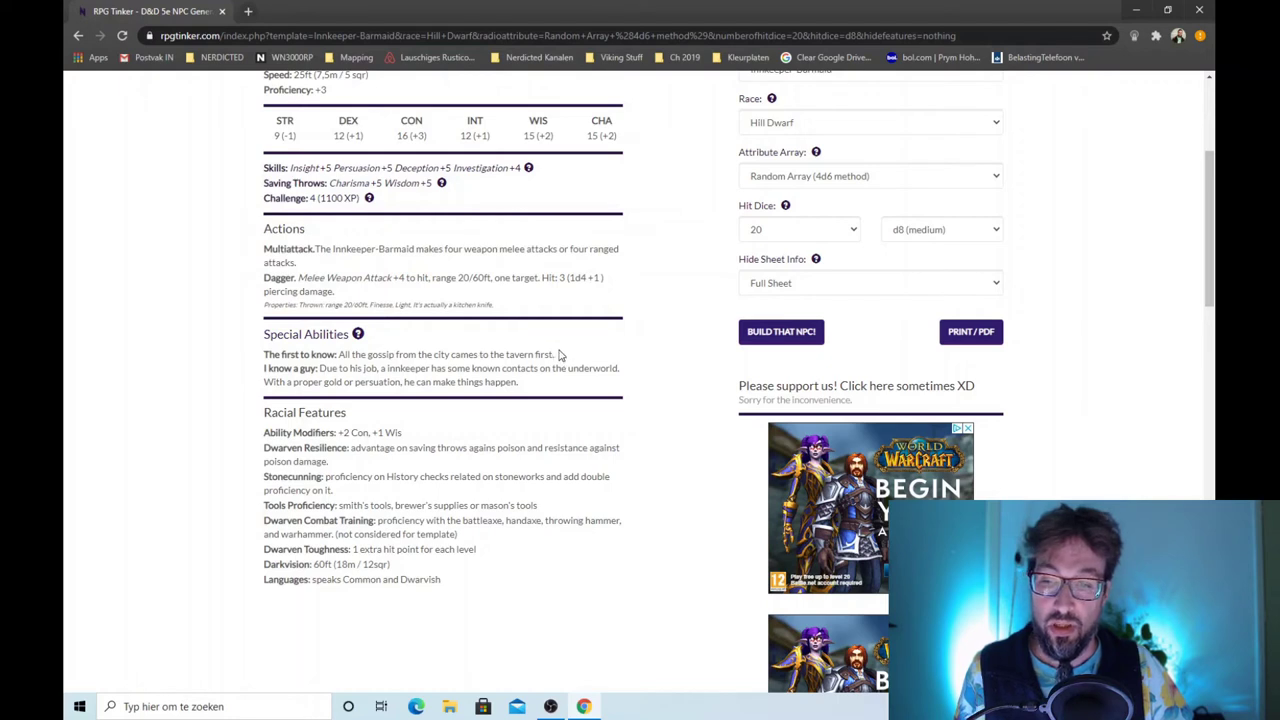
scroll(560, 354, "down", 1)
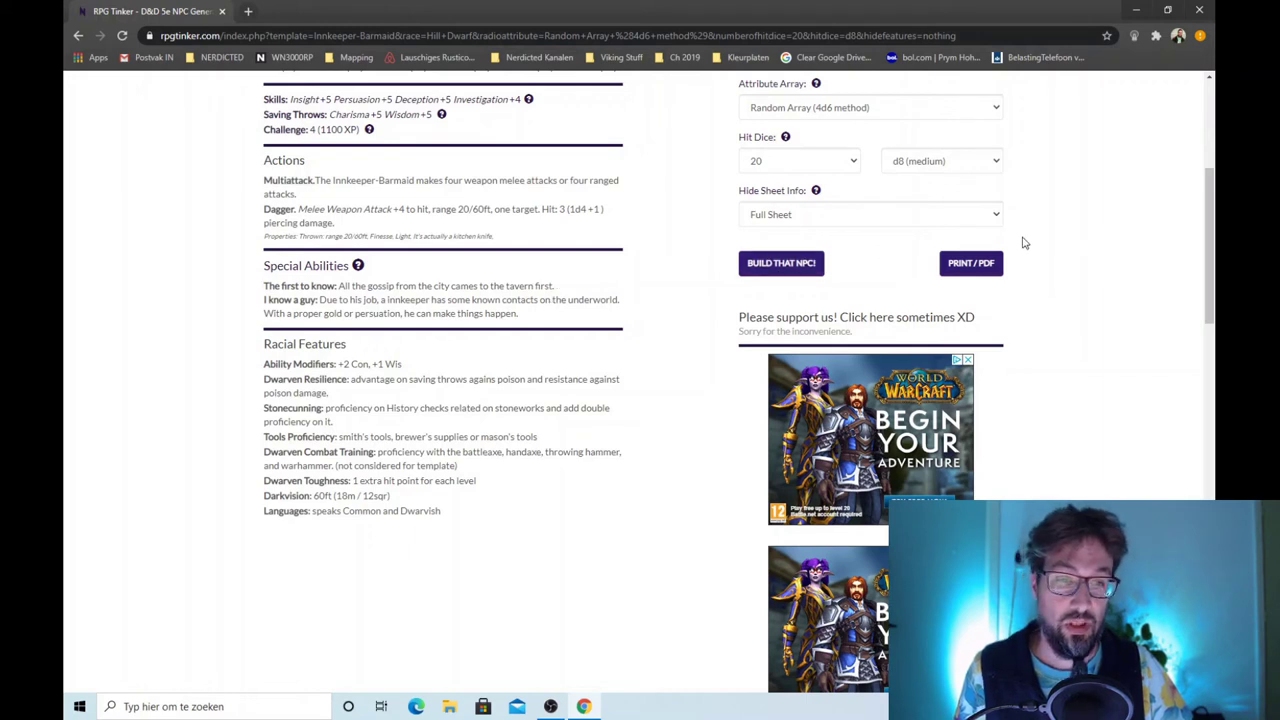
Step: Set the sheet info to Hide Racial Features and rebuild the innkeeper NPC
scroll(1010, 235, "up", 2)
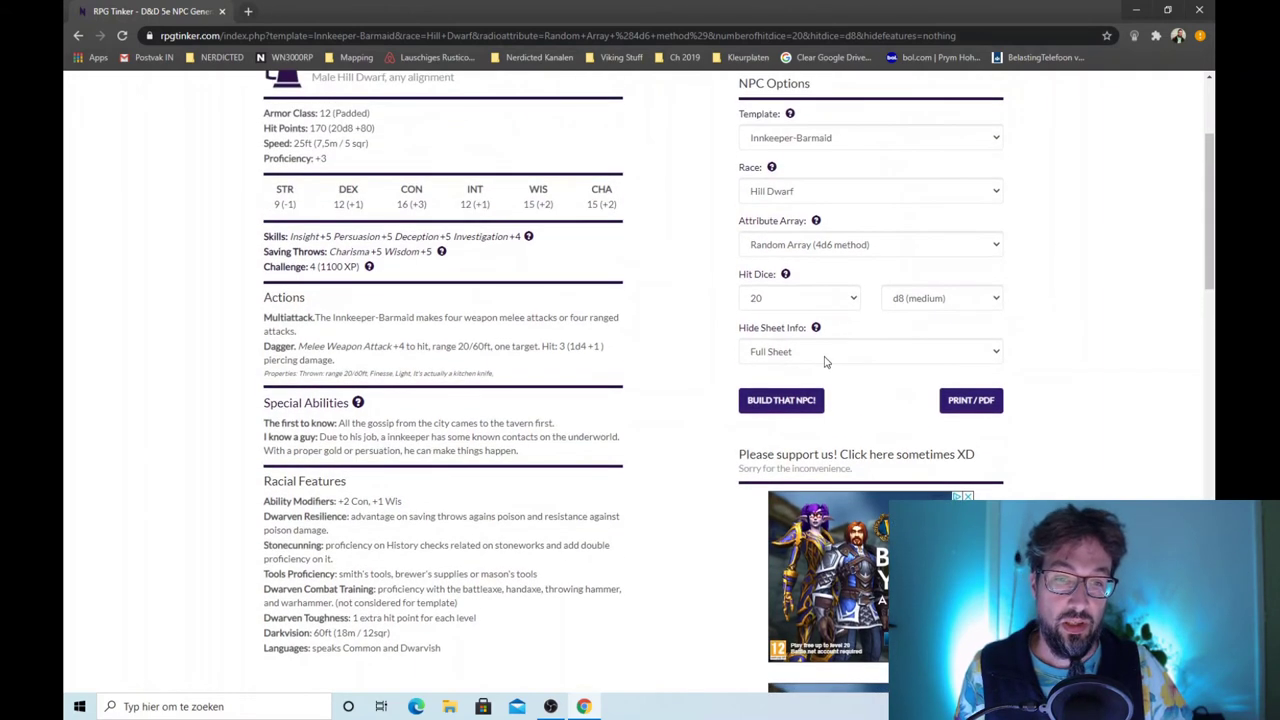
left_click(995, 353)
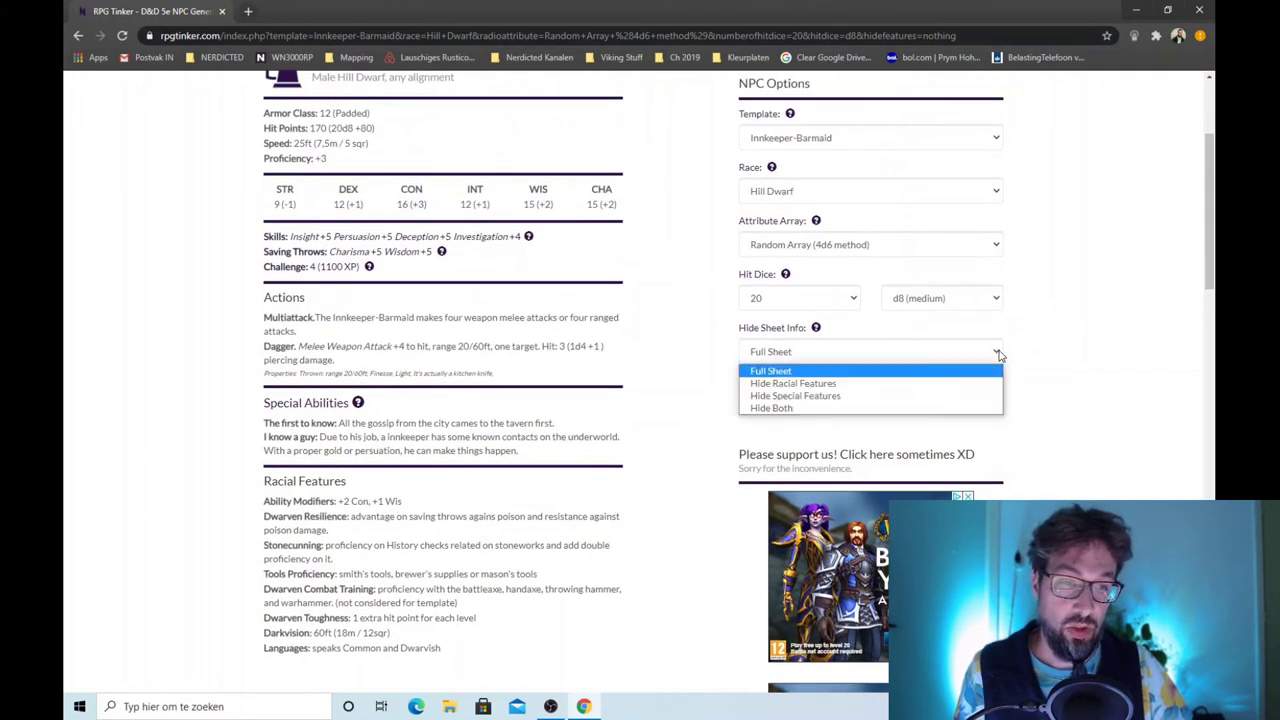
left_click(855, 390)
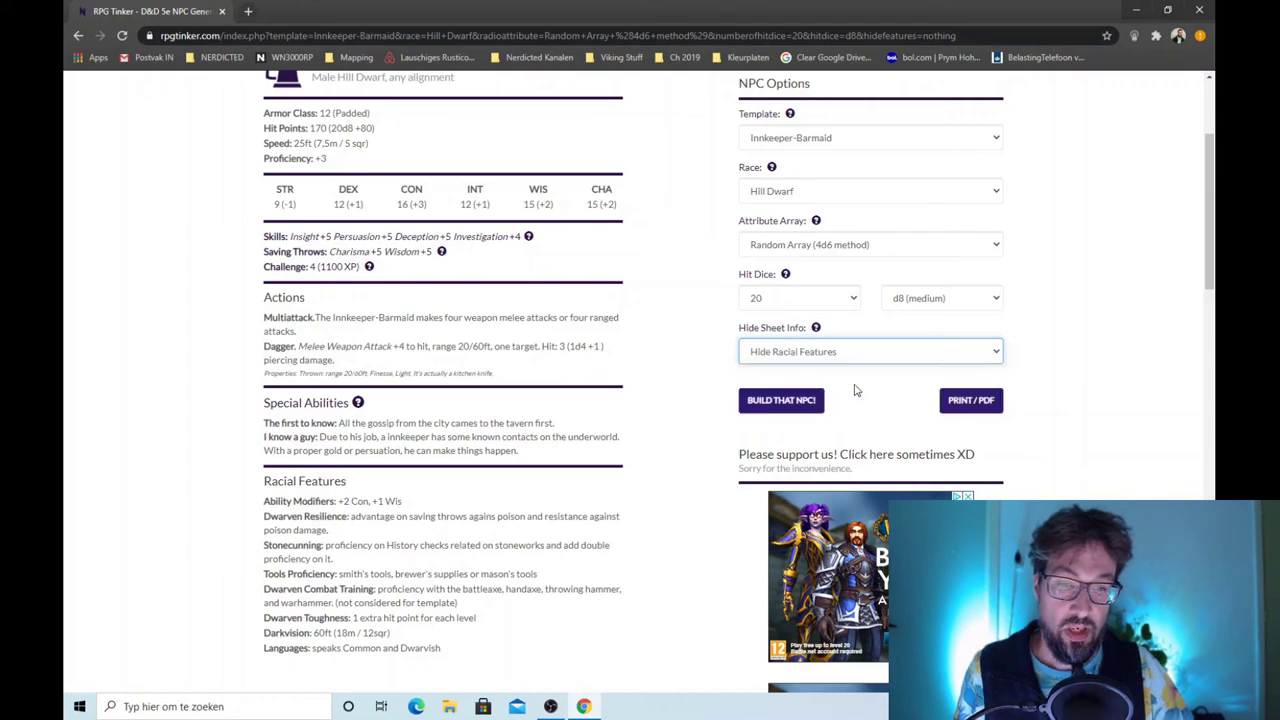
left_click(792, 402)
Step: Open the print preview of the rebuilt Innkeeper-Barmaid's sheet
scroll(283, 345, "down", 1)
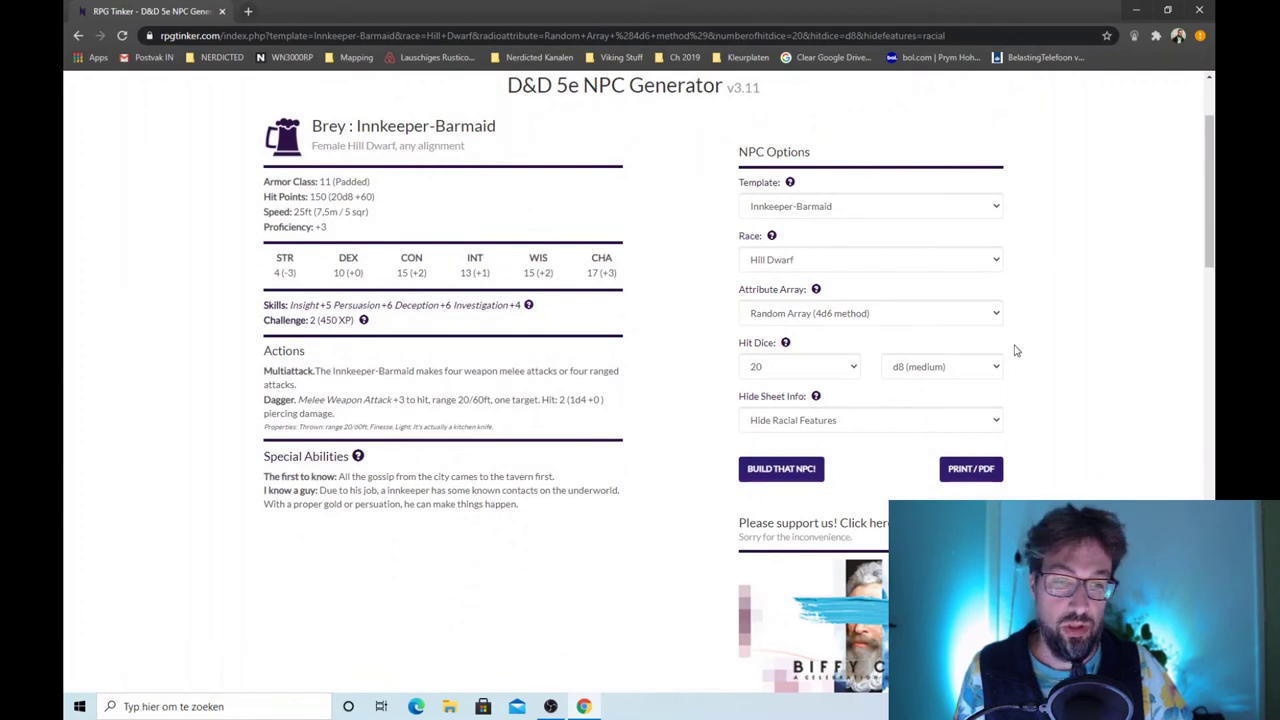
left_click(970, 469)
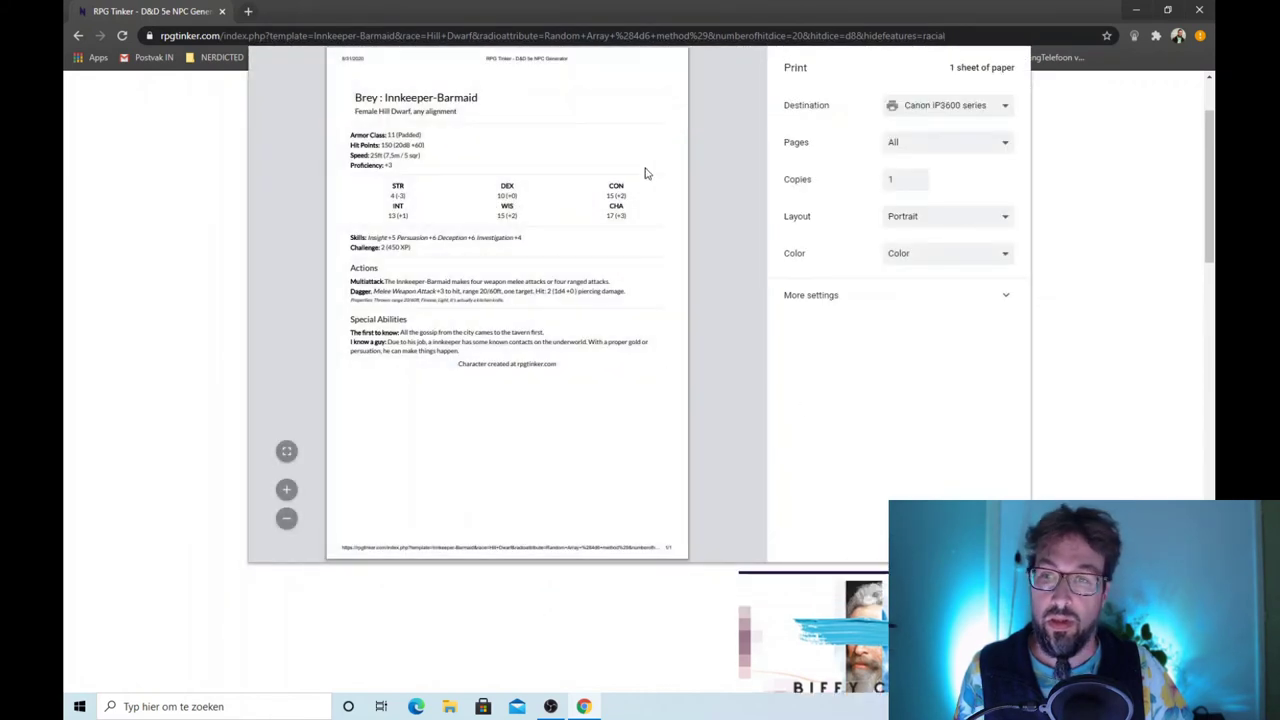